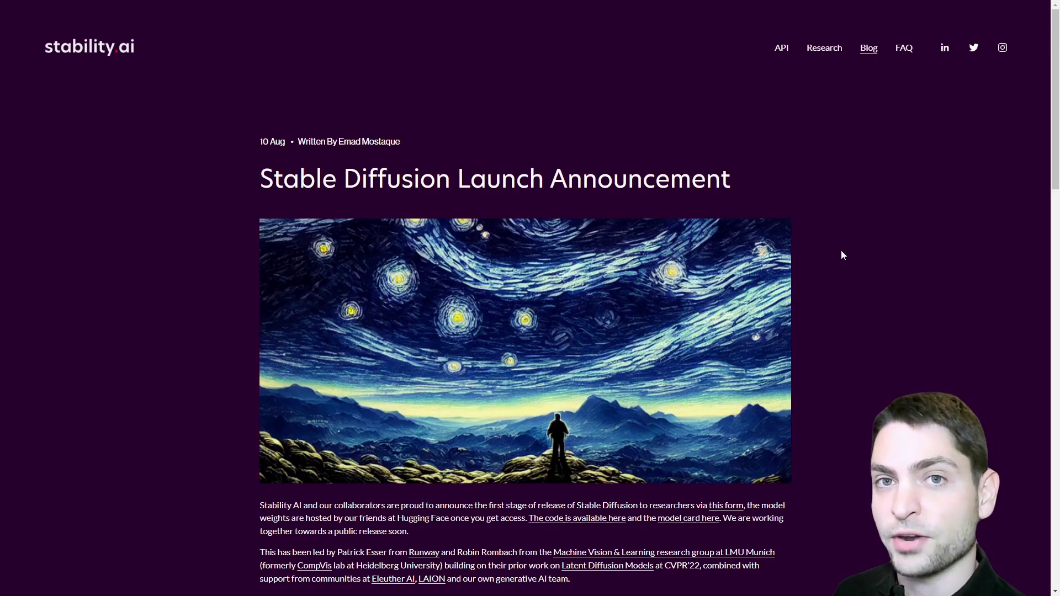
- Open the Stable Diffusion model card and its Hugging Face demo Space
scroll(851, 261, "down", 7)
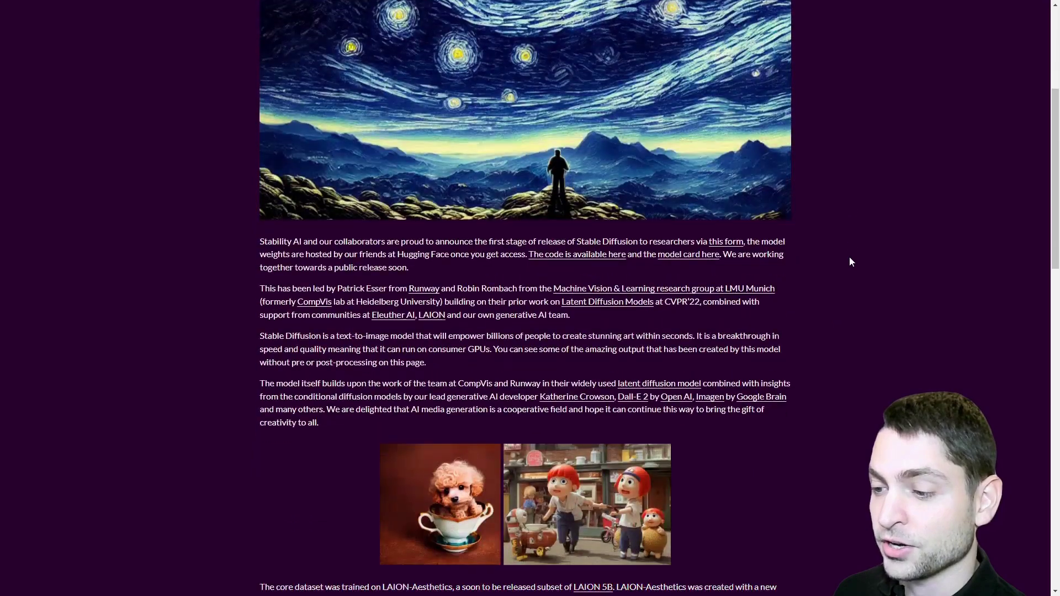
scroll(850, 262, "down", 6)
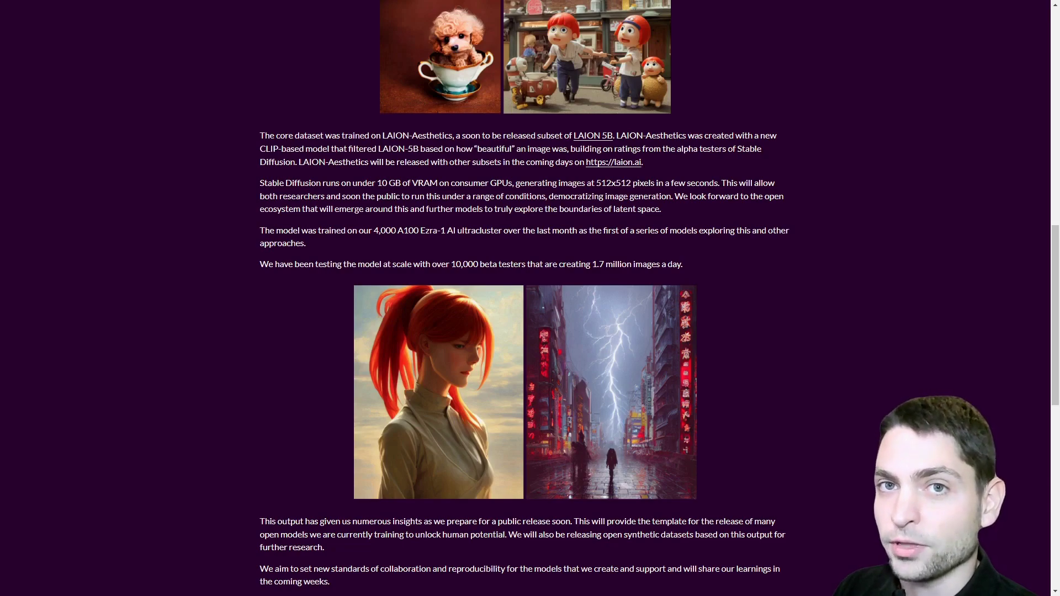
scroll(666, 532, "up", 13)
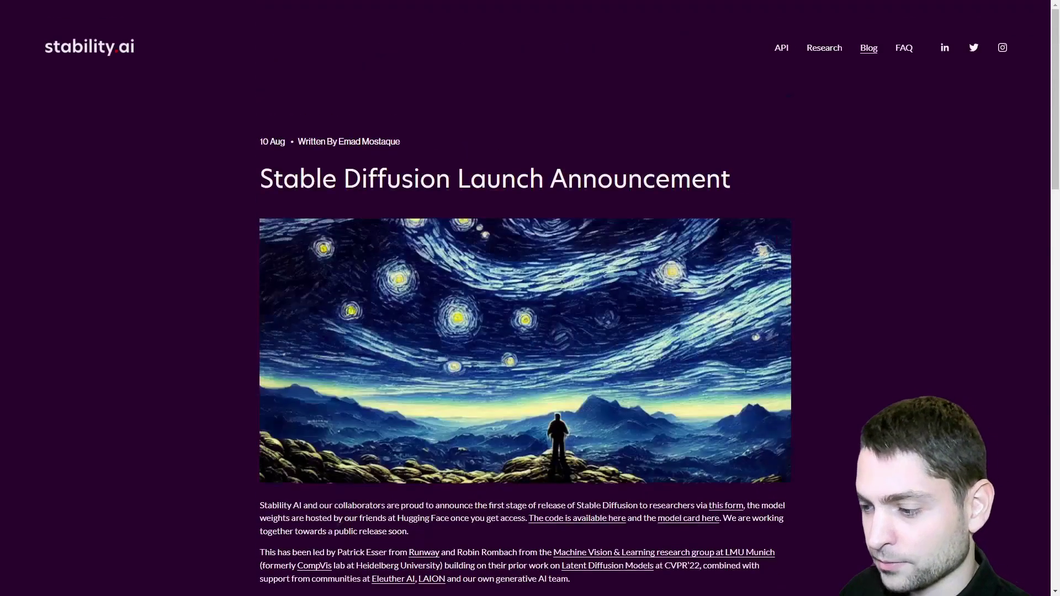
left_click(671, 519)
scroll(557, 397, "down", 8)
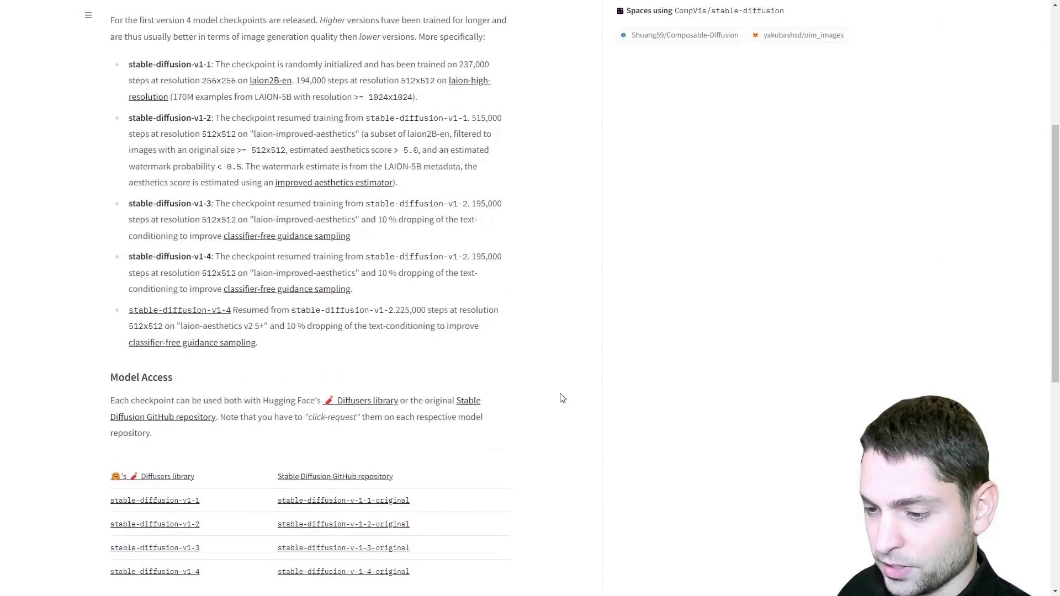
scroll(575, 383, "down", 2)
left_click(367, 291)
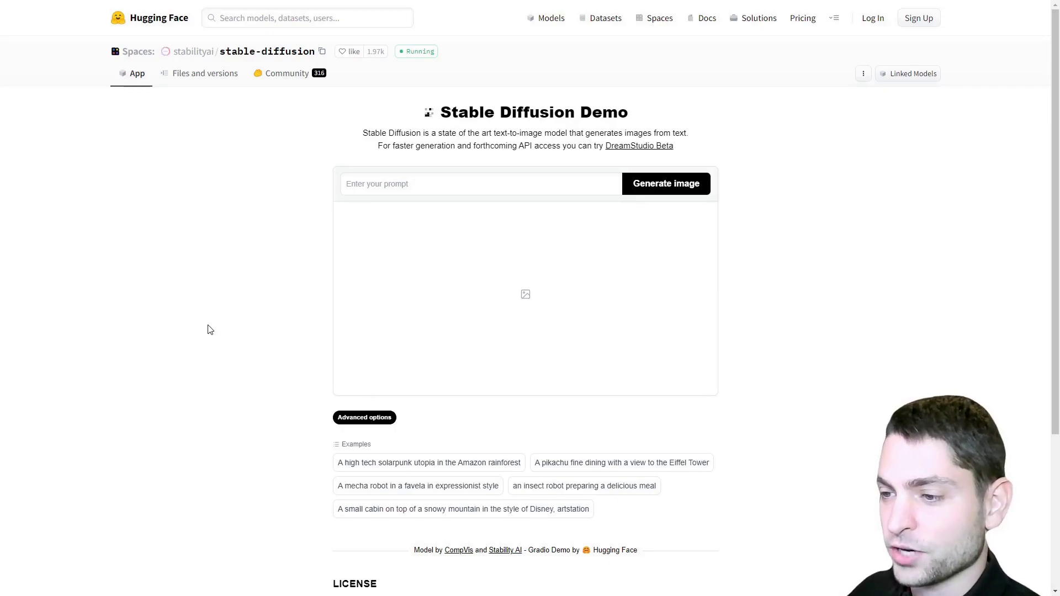
- Generate images for 'a cat riding a bike' and expand the Advanced options
left_click(357, 188)
type("a ")
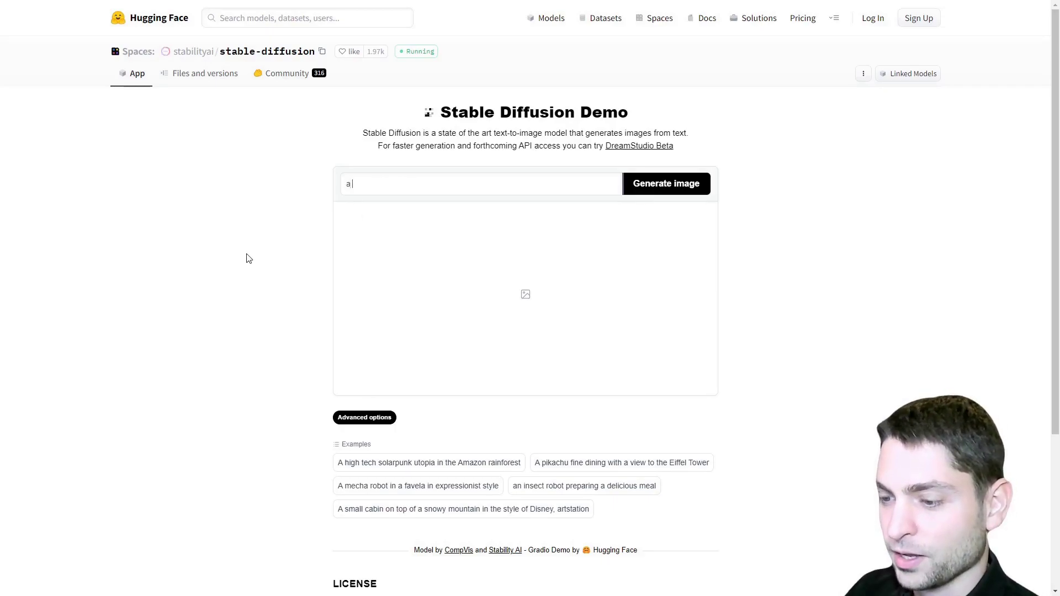
type("cat riding a bik")
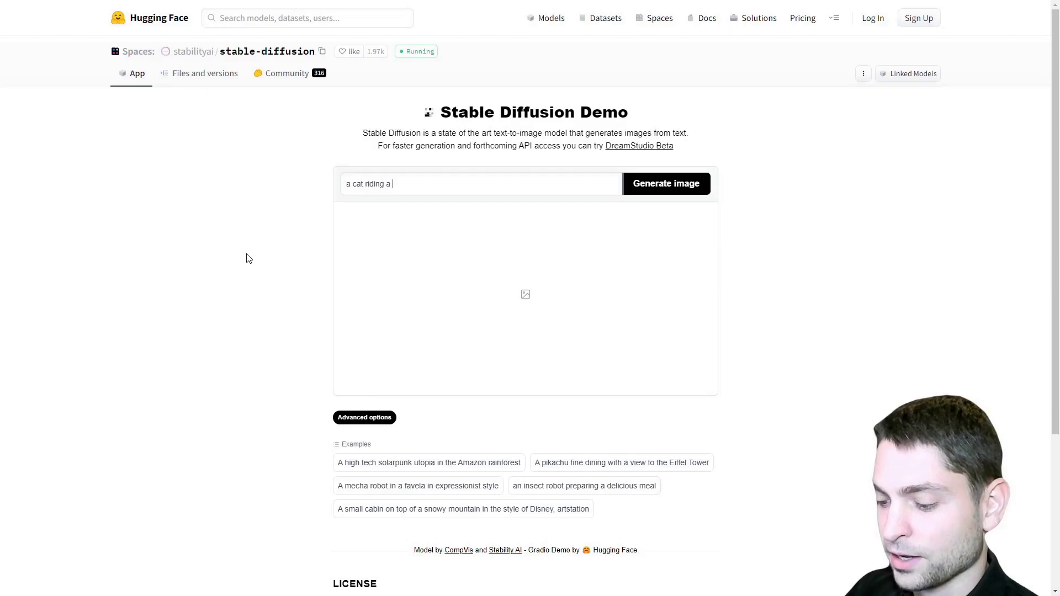
type("e")
left_click(645, 188)
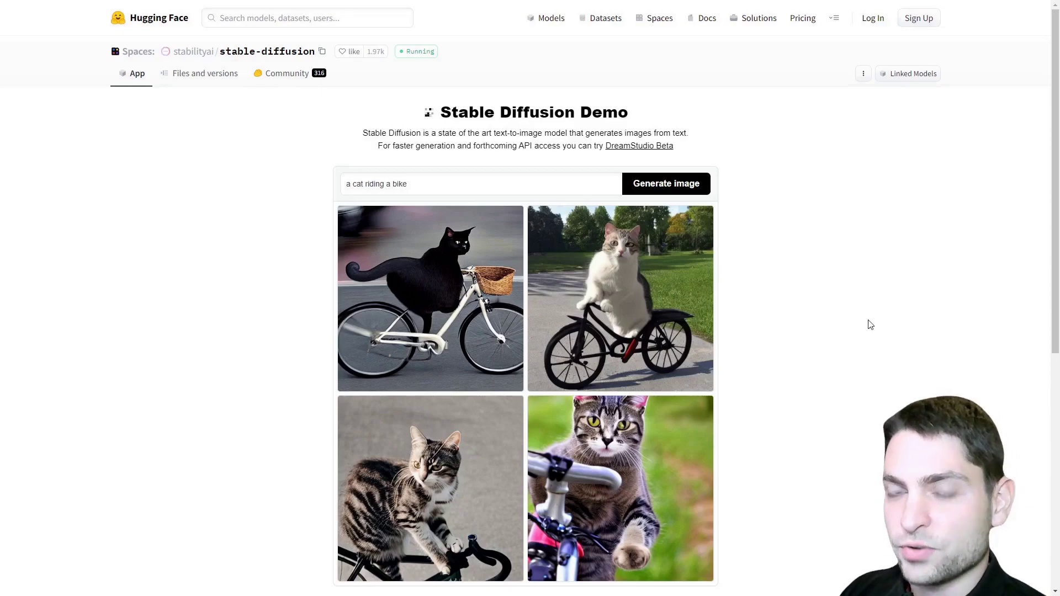
scroll(895, 343, "down", 5)
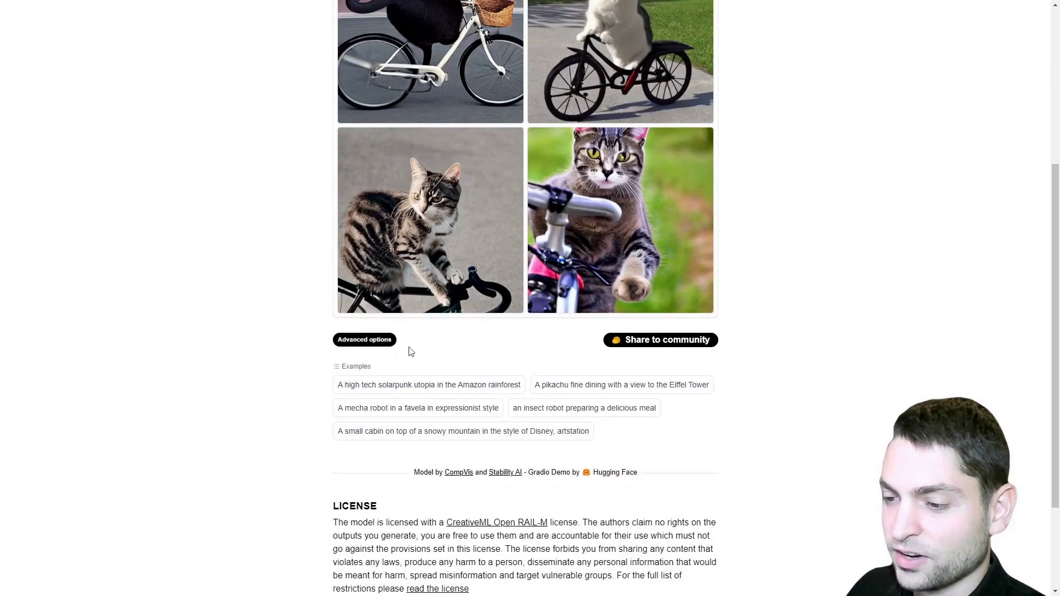
left_click(378, 347)
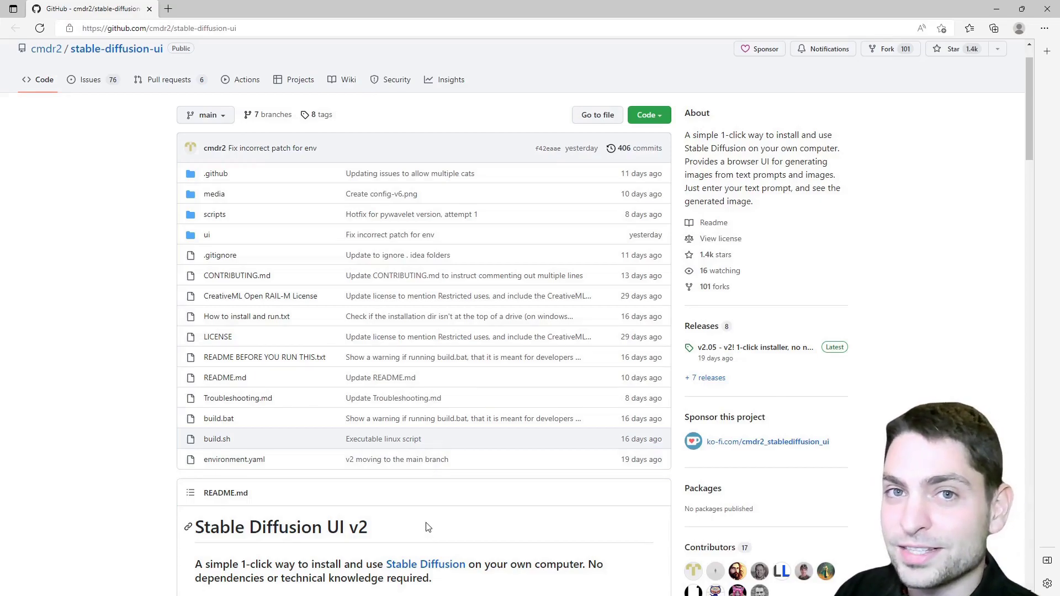
- Download stable-diffusion-ui-win64.zip via the README's 'for Windows' Installation link
scroll(983, 183, "up", 1)
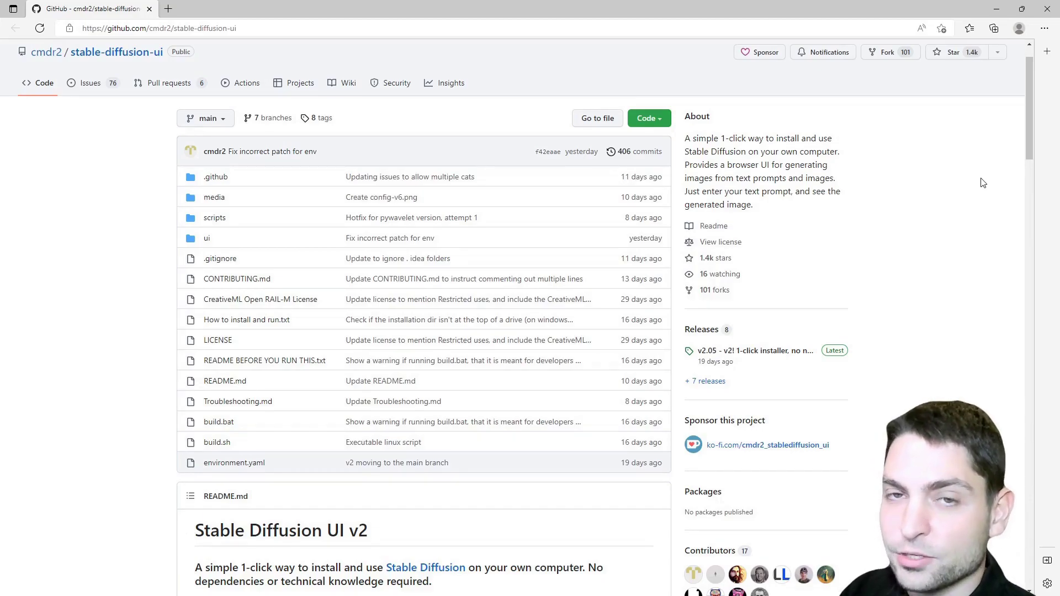
scroll(963, 196, "down", 7)
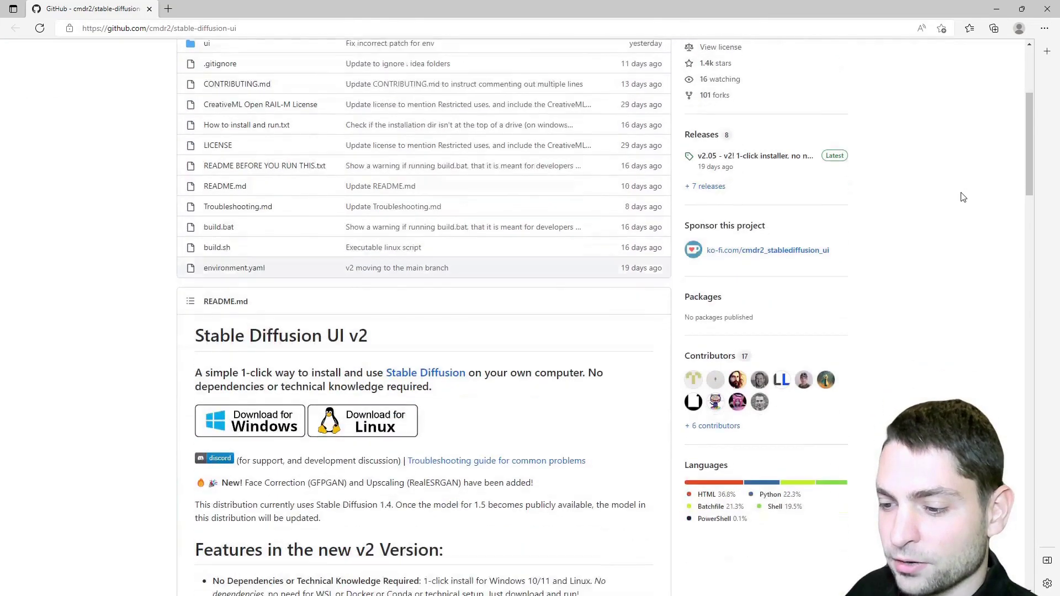
scroll(963, 197, "down", 12)
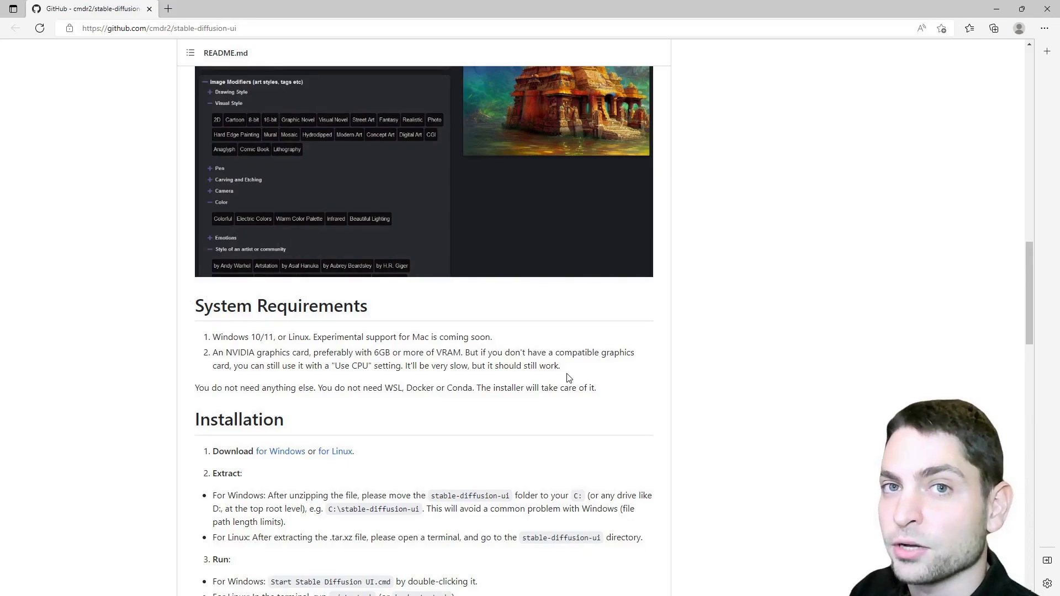
scroll(641, 325, "down", 3)
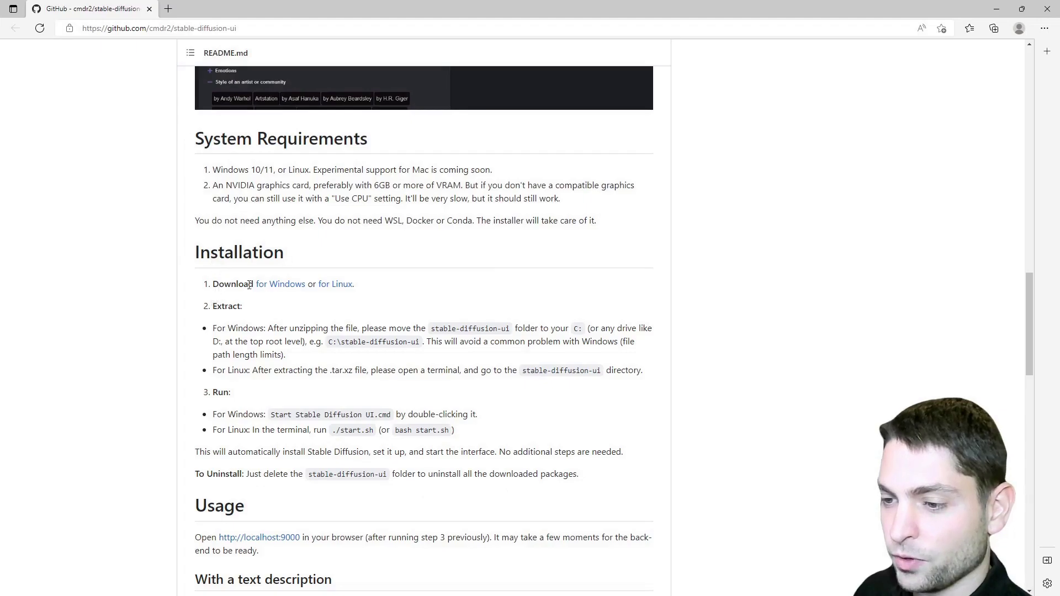
left_click(290, 294)
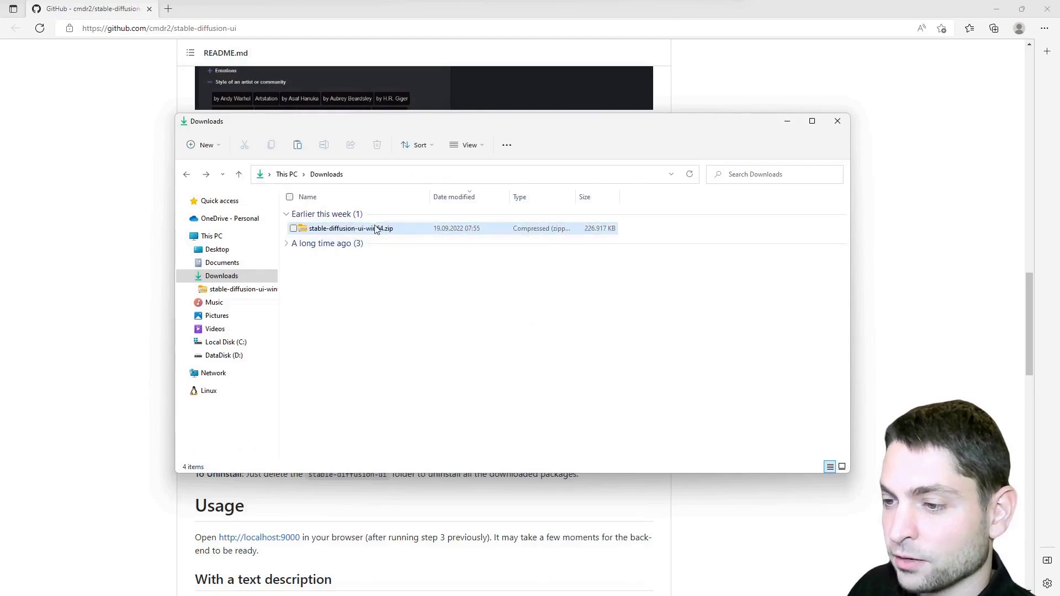
- Copy the stable-diffusion-ui folder from the zip onto Local Disk (C:)
double_click(371, 230)
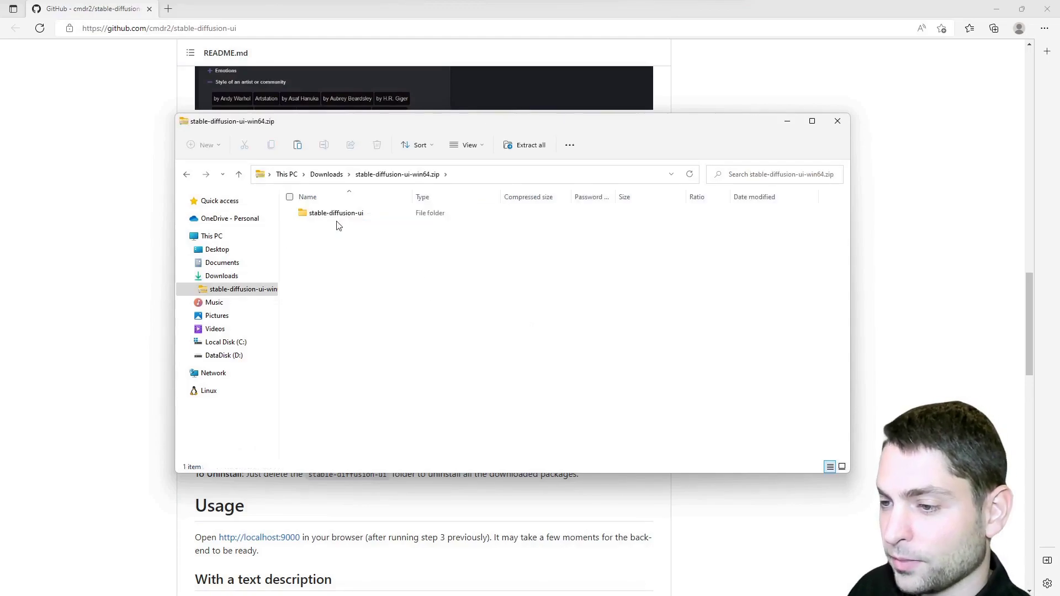
left_click(339, 214)
left_click_drag(339, 214, 210, 342)
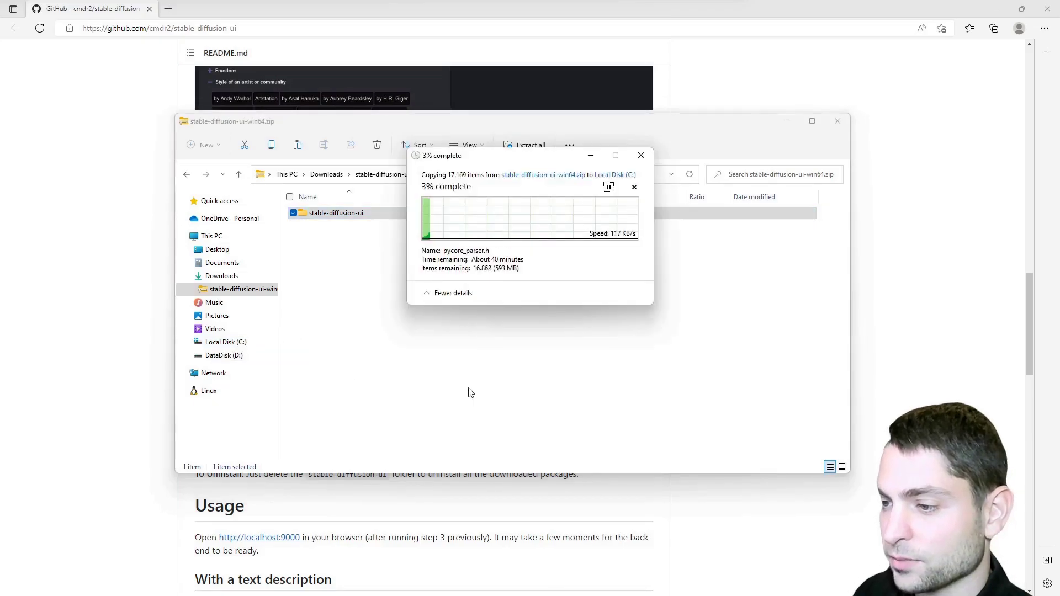
- Open the copied folder on C: and select Start Stable Diffusion UI.cmd
left_click(469, 391)
left_click(226, 343)
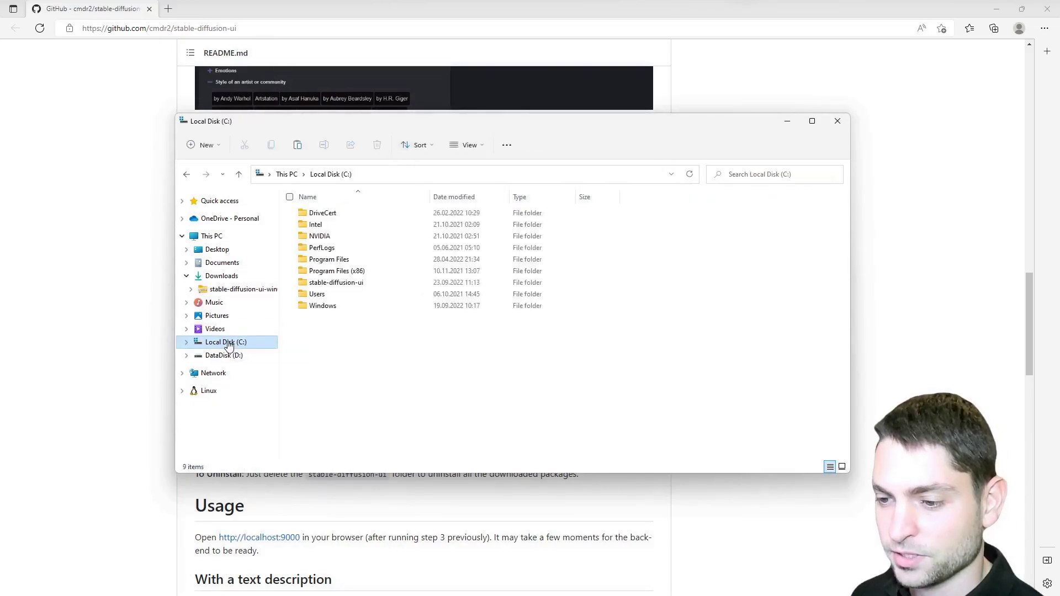
double_click(358, 283)
left_click_drag(421, 129, 891, 141)
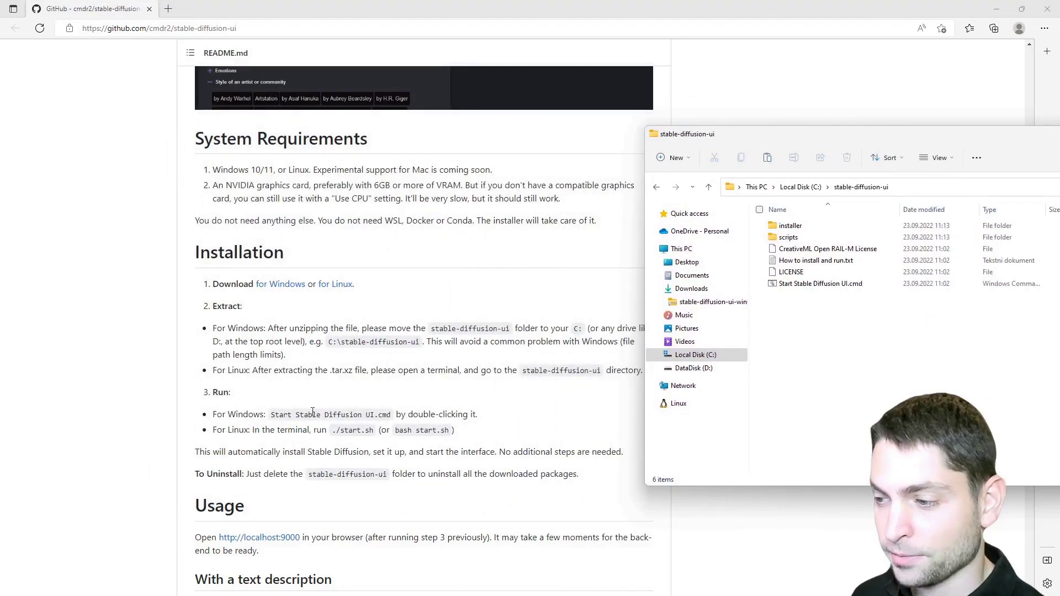
left_click(829, 285)
- Run Start Stable Diffusion UI.cmd, allowing it past the SmartScreen warning with Run anyway
double_click(832, 285)
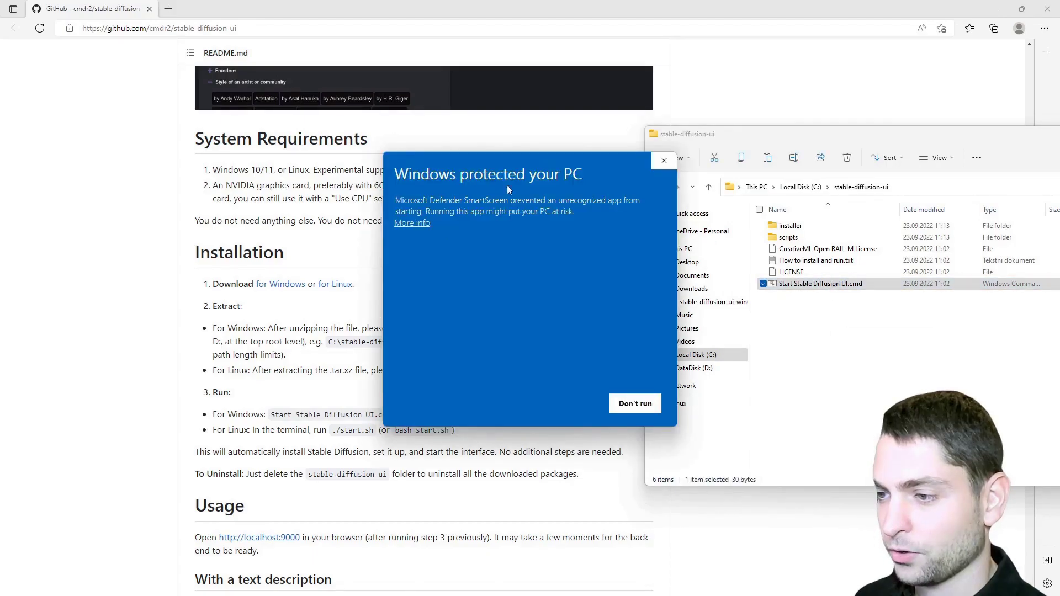
left_click(423, 225)
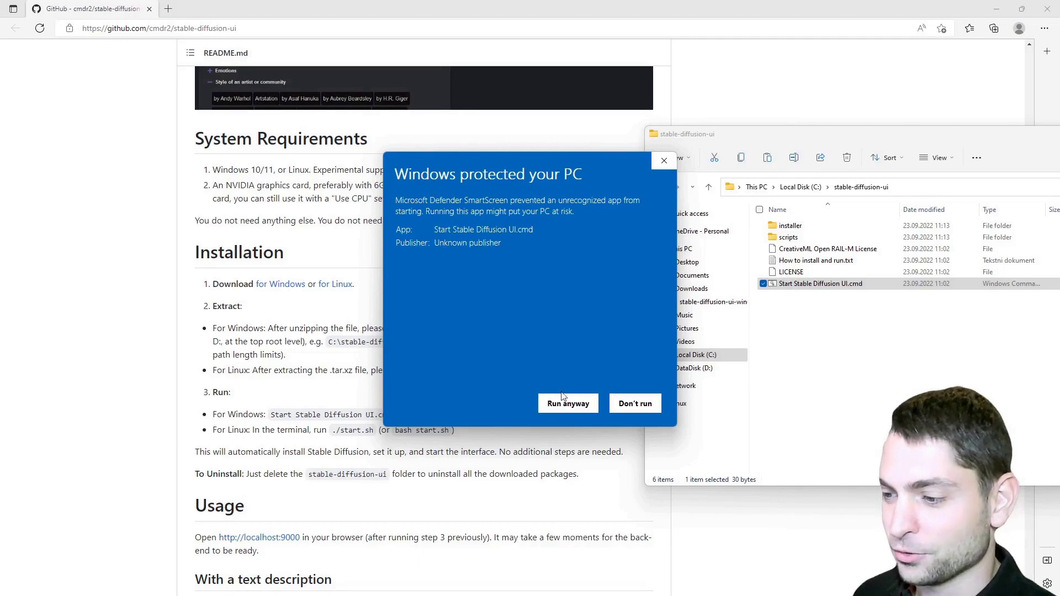
left_click(587, 413)
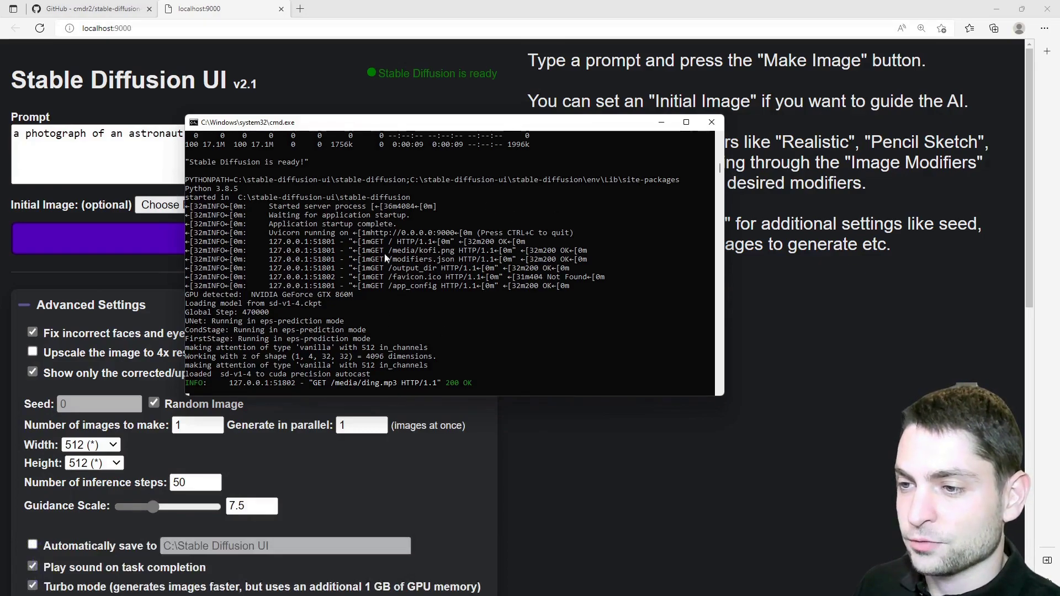
- Bring the localhost:9000 page in front of the console window
left_click(284, 59)
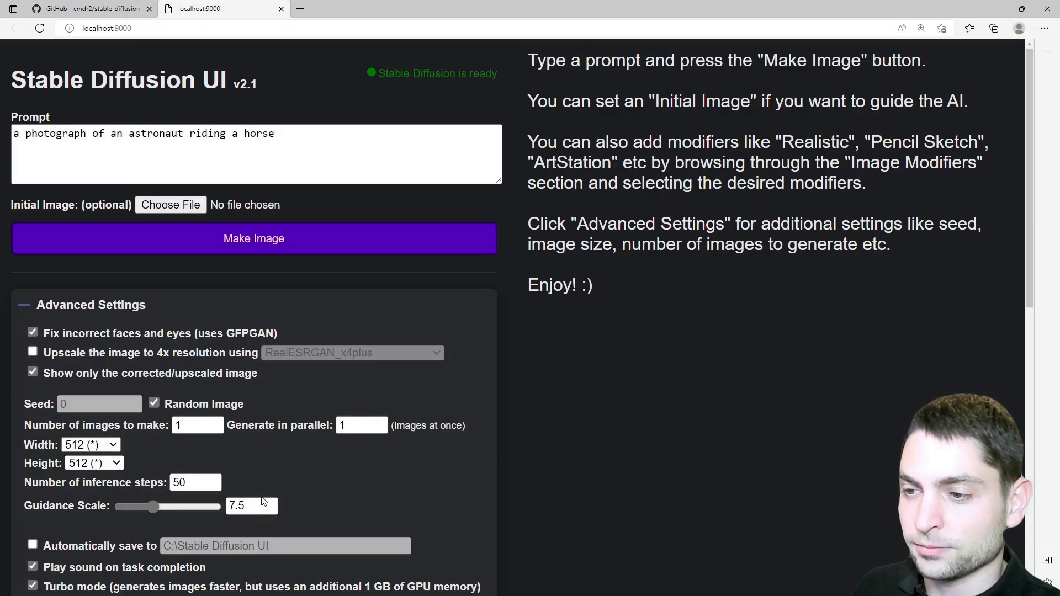
- Change the prompt to 'a photograph of an astronaut riding a bike' and make the image
left_click(411, 138)
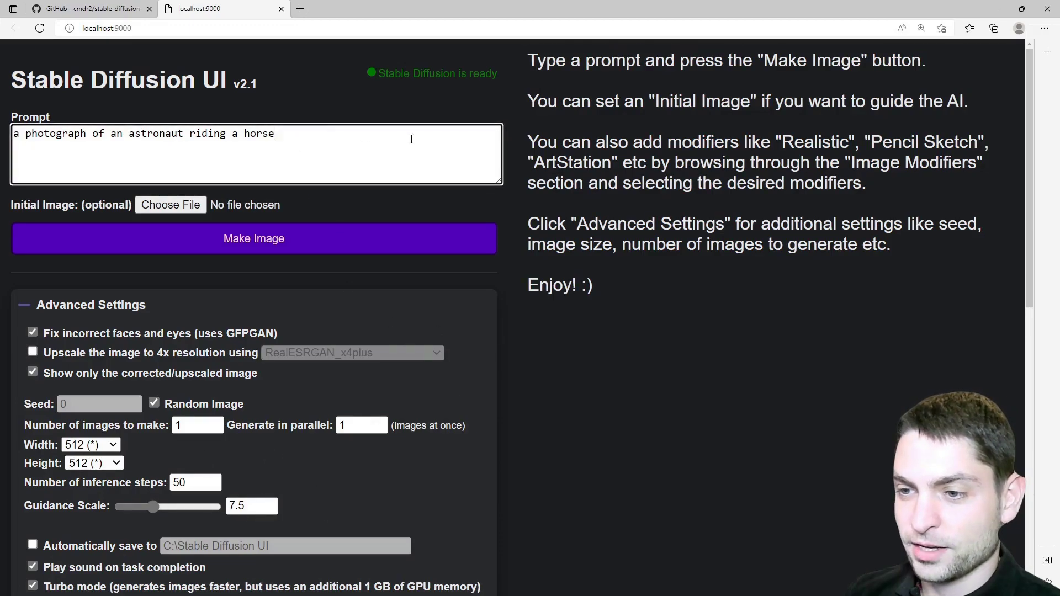
key("BackSpace")
key("BackSpace")
key("BackSpace")
key("BackSpace")
key("BackSpace")
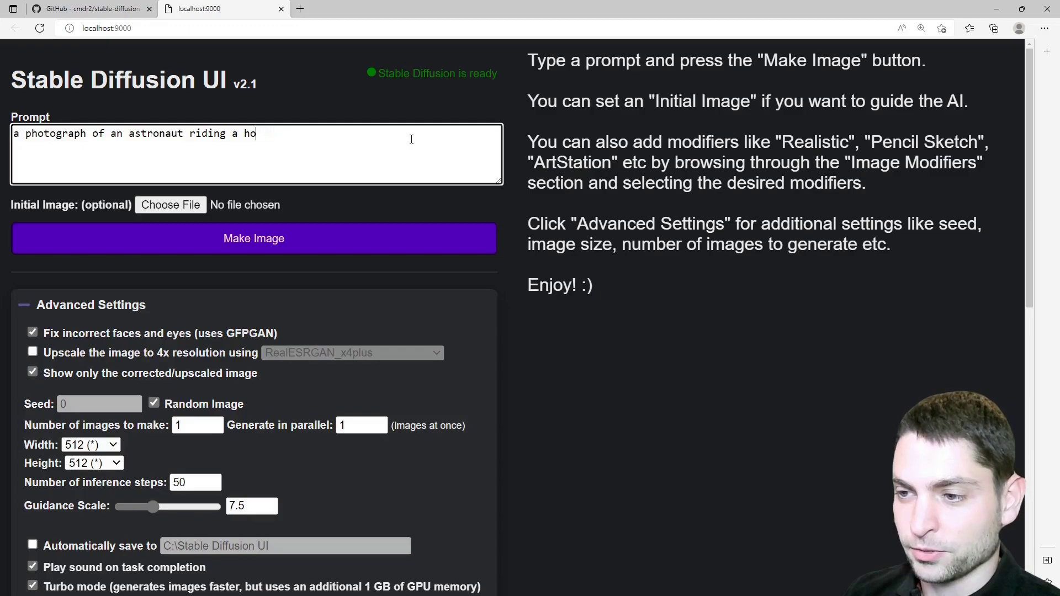
type("bike")
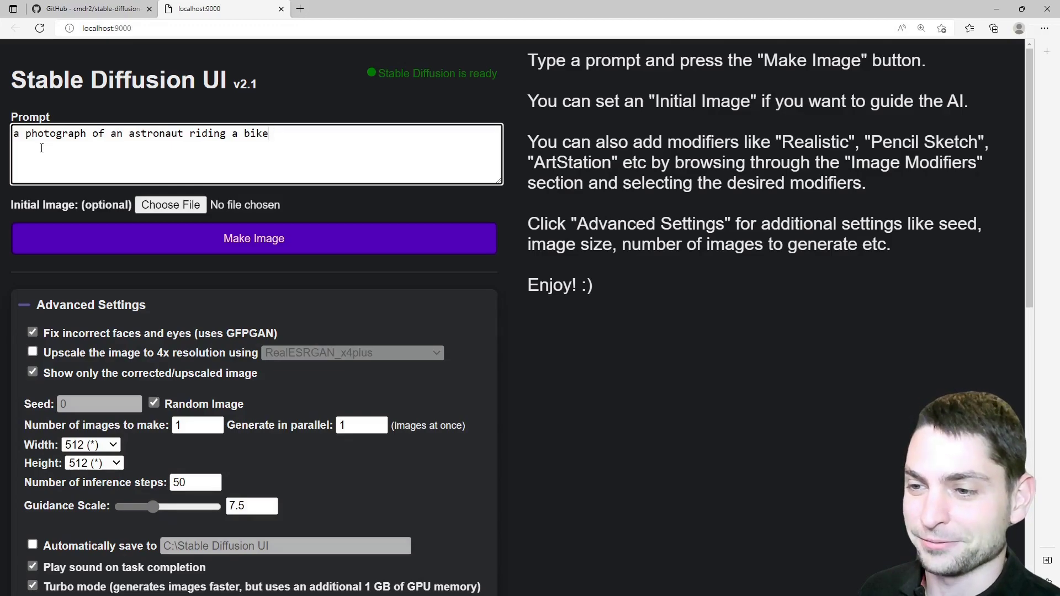
left_click(251, 238)
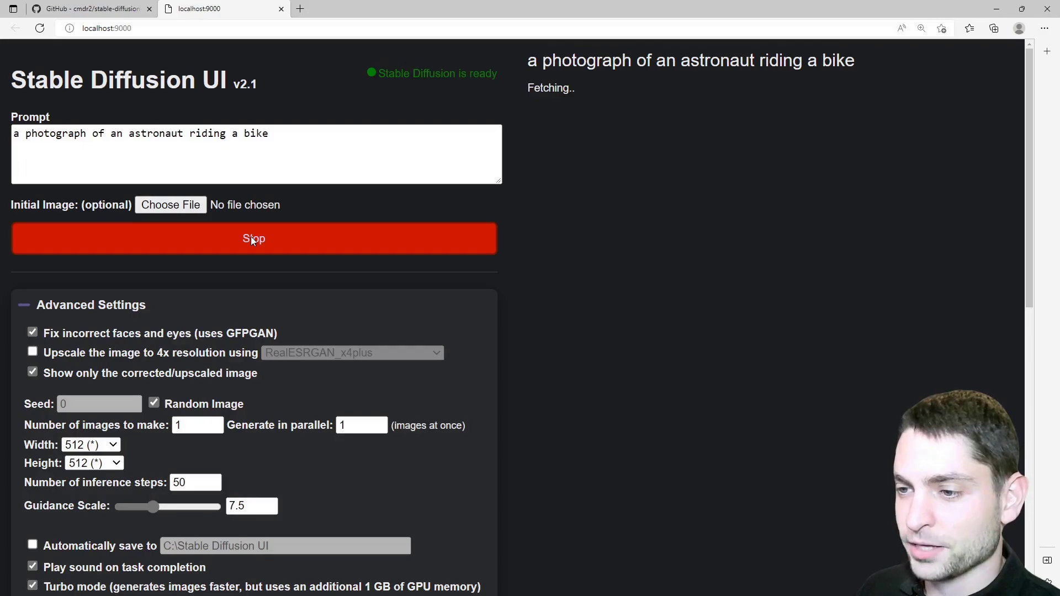
key("alt+Tab")
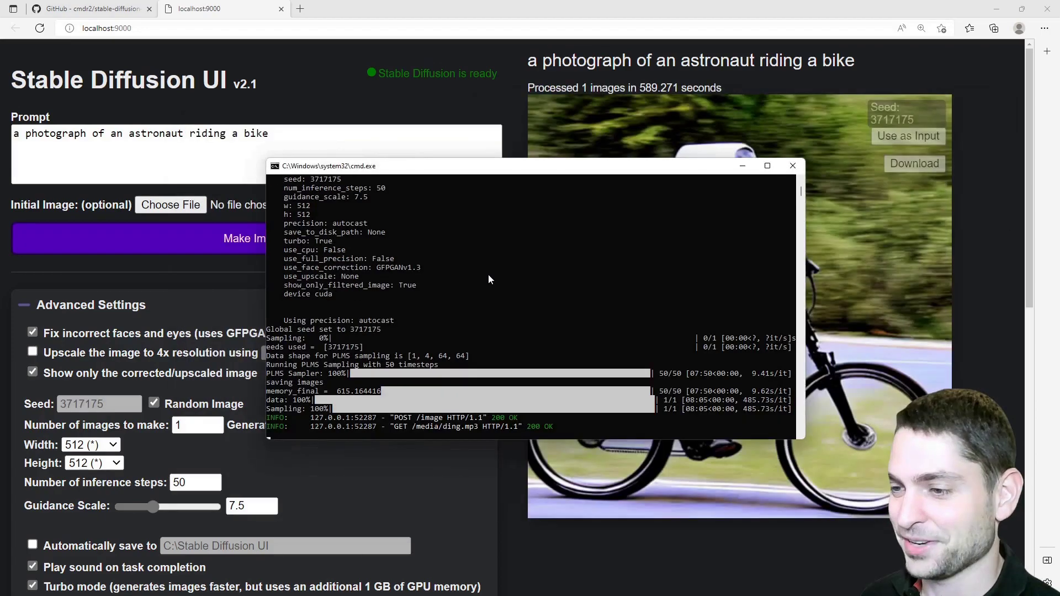
- Add the Sketch and Comic Book tags from the Drawing Style and Visual Style modifiers
left_click(475, 106)
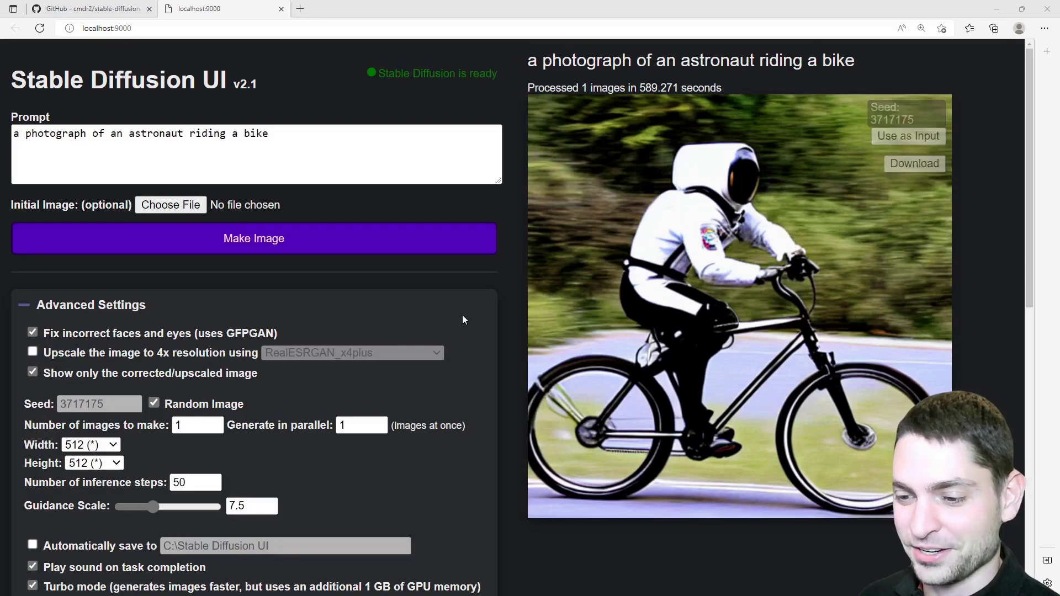
scroll(463, 316, "down", 6)
scroll(463, 316, "down", 3)
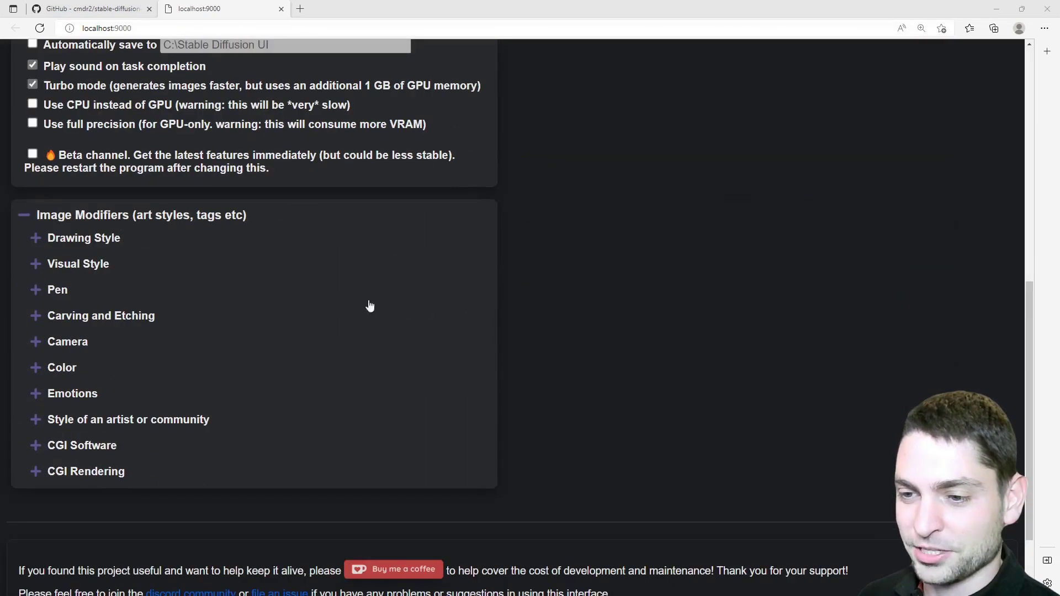
left_click(35, 239)
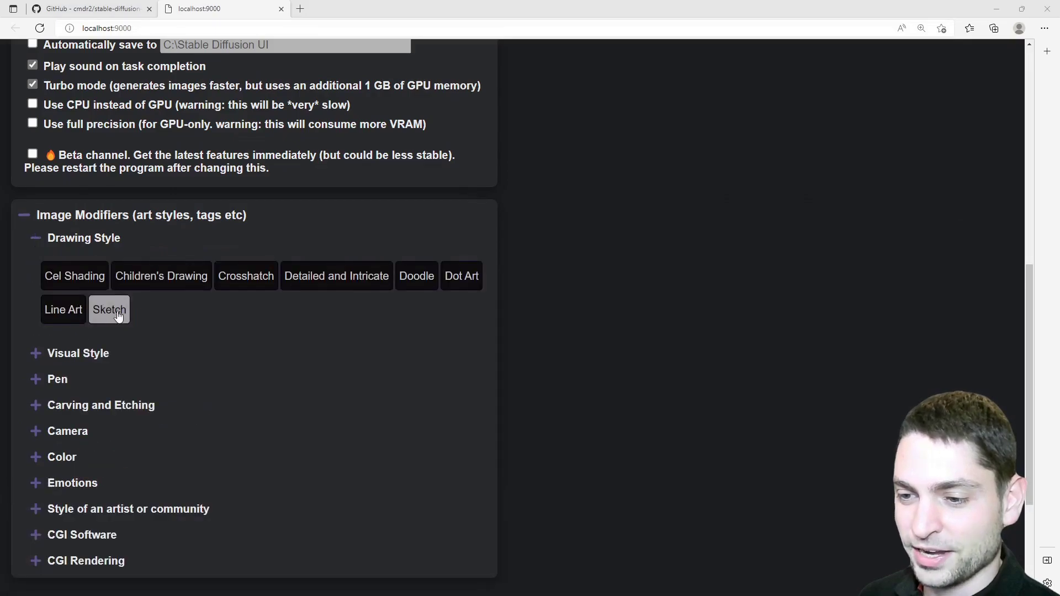
left_click(39, 356)
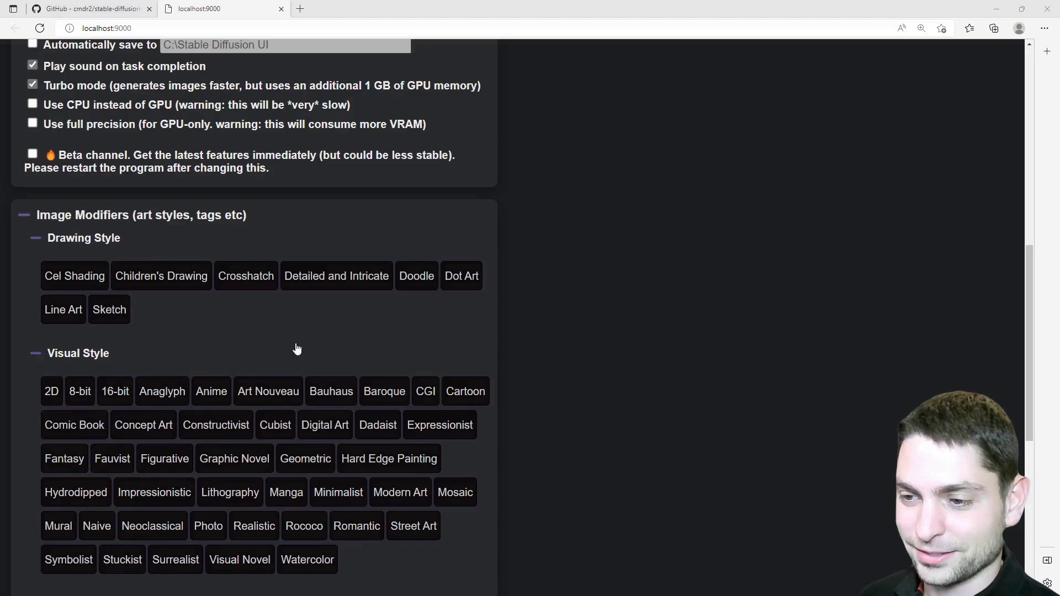
scroll(297, 349, "up", 10)
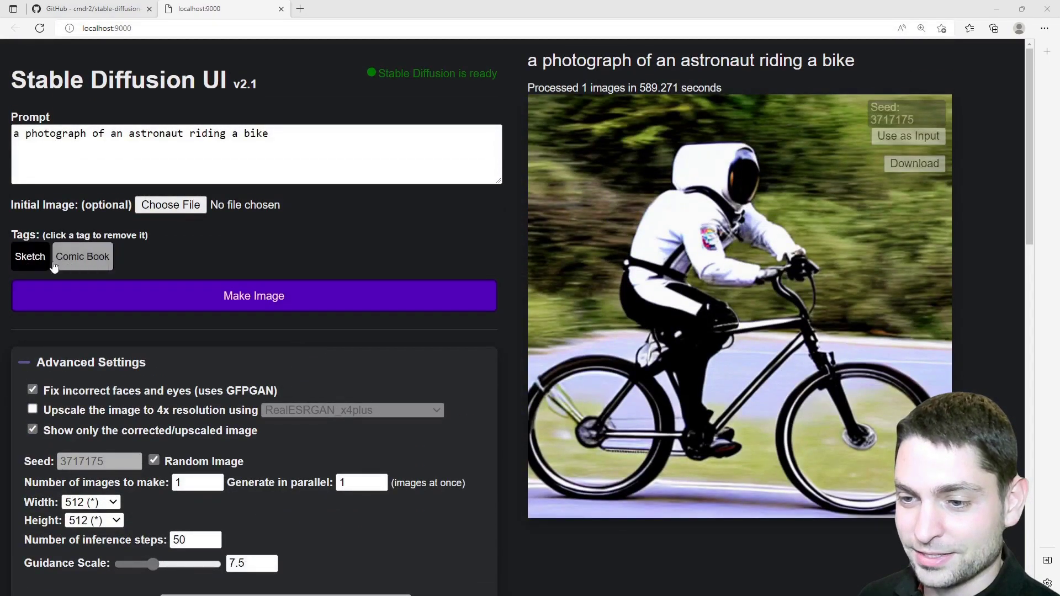
- Make an image with the Sketch and Comic Book tags and view the result
left_click(323, 305)
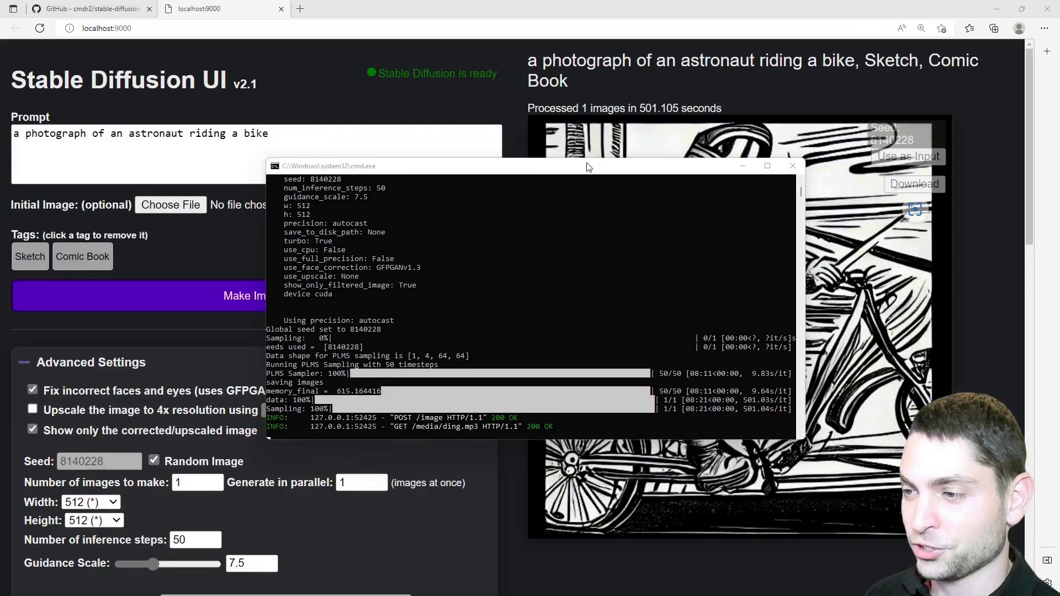
left_click(798, 77)
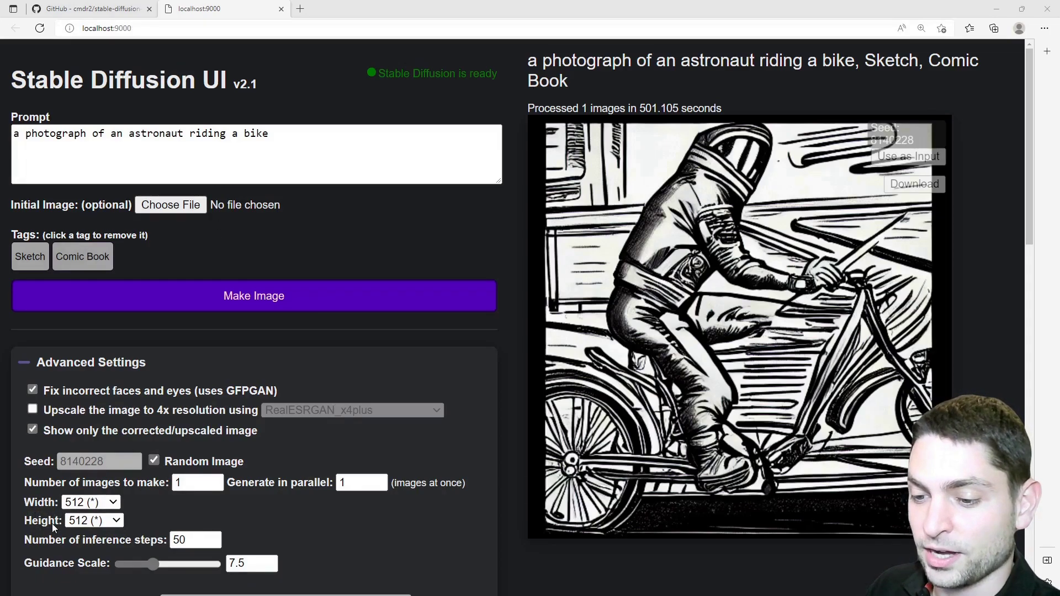
- Enable 4x upscaling with RealESRGAN_x4plus and expand the Pen modifier category
left_click(32, 410)
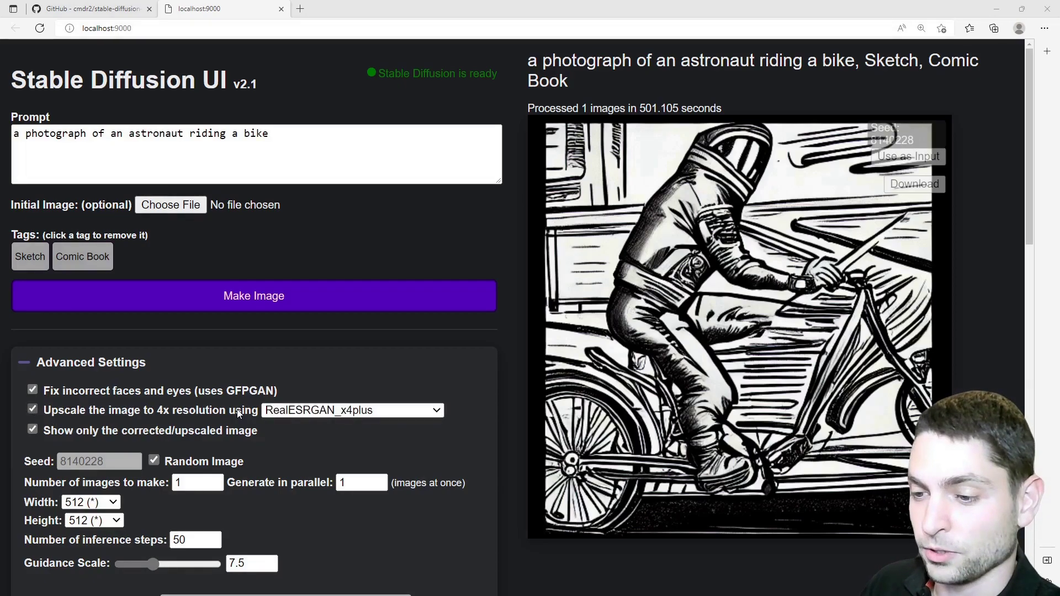
scroll(270, 429, "down", 5)
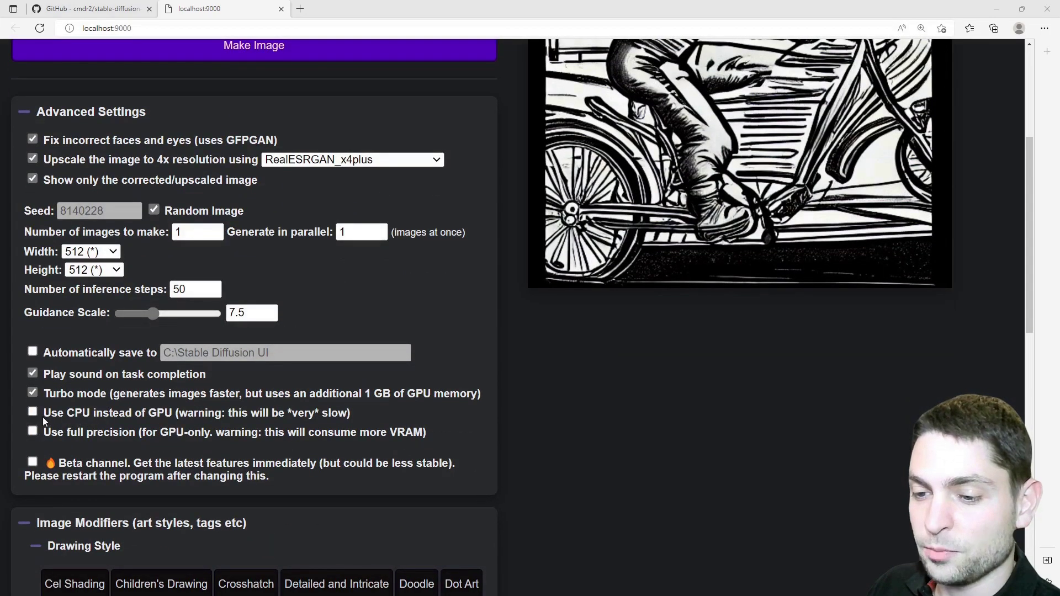
scroll(457, 414, "down", 5)
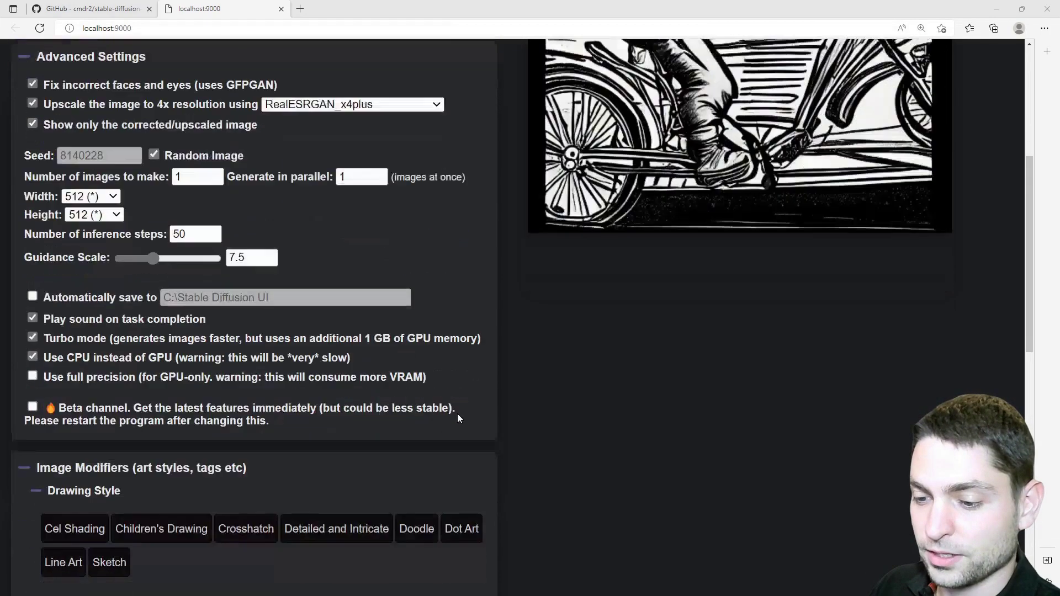
scroll(458, 419, "down", 4)
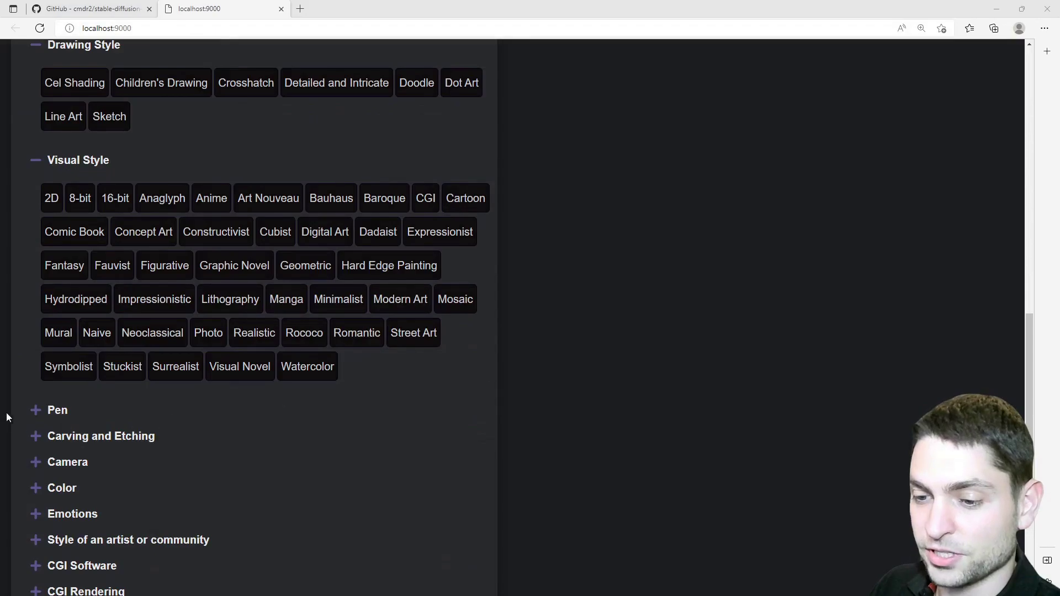
left_click(34, 411)
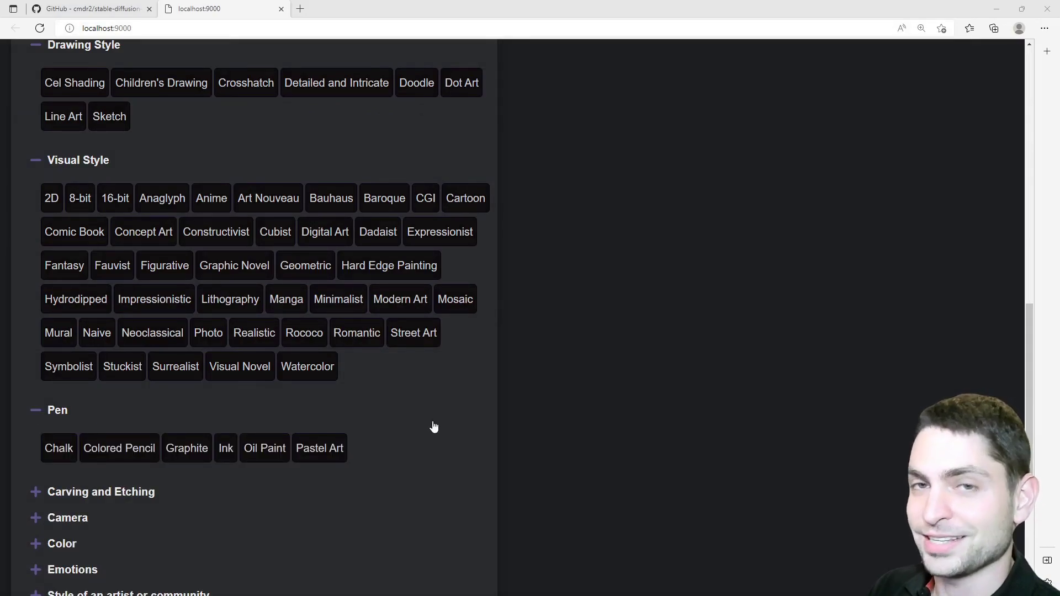
scroll(433, 427, "down", 5)
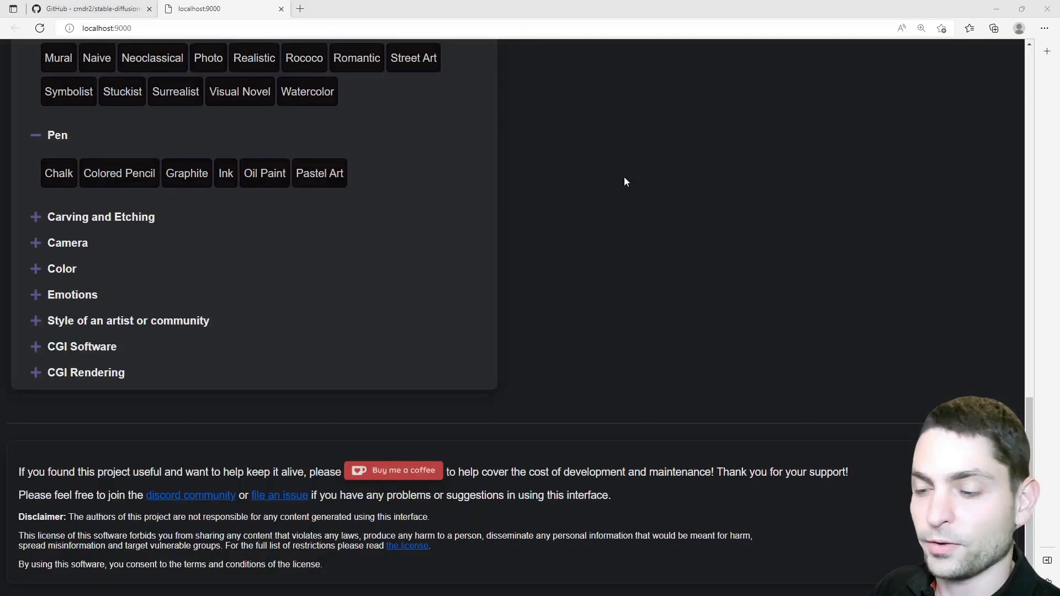